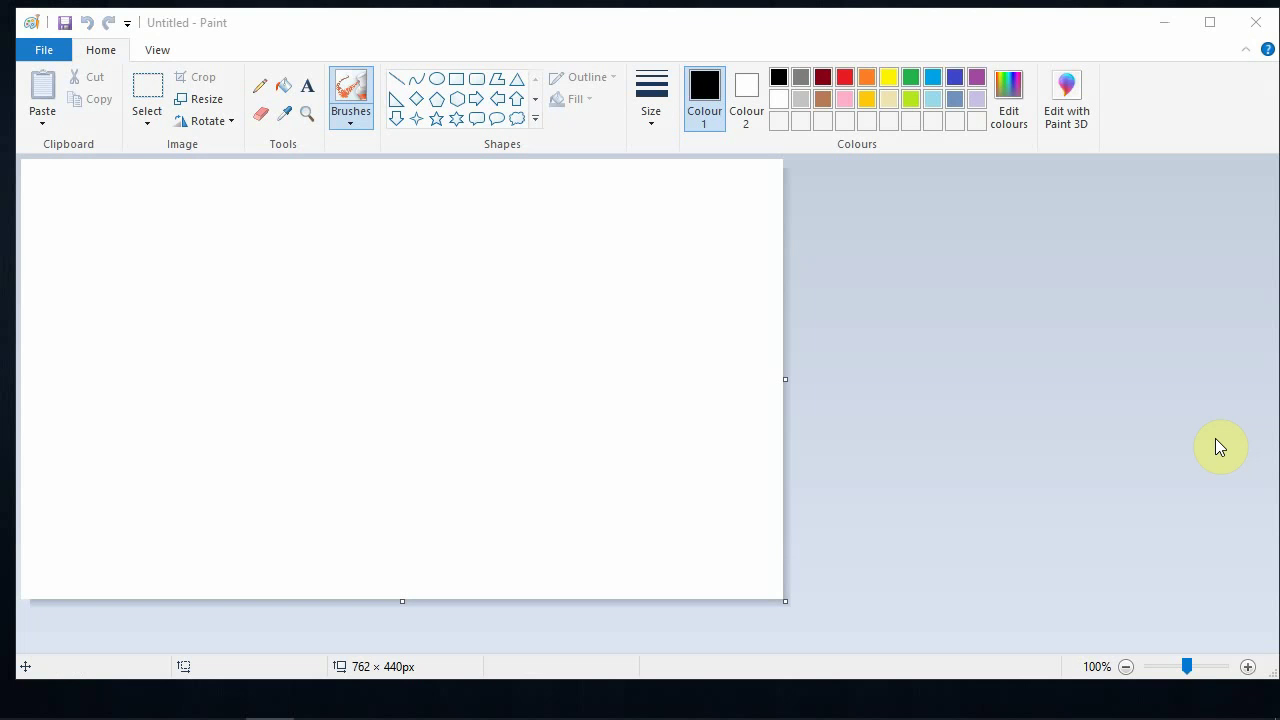
Step: Draw two black zigzags side by side near the canvas's upper edge, the first with the standard Brush, the second with Calligraphy brush 1
click(362, 118)
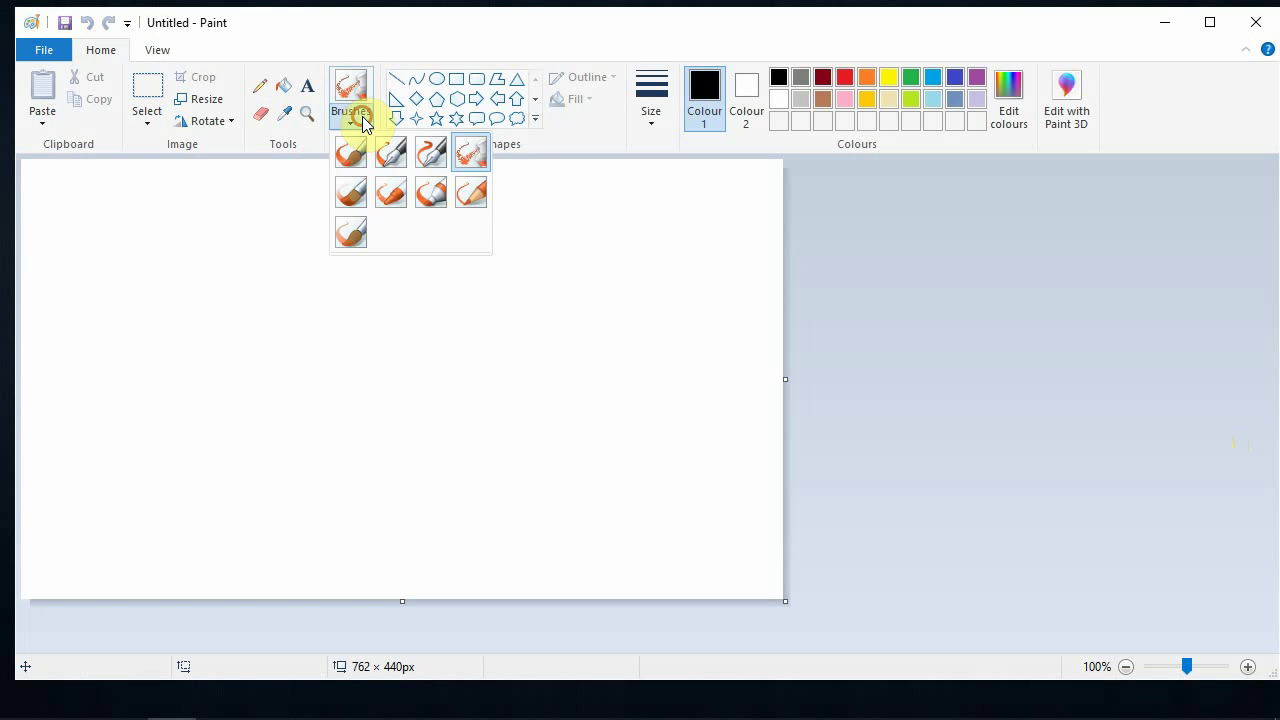
click(352, 152)
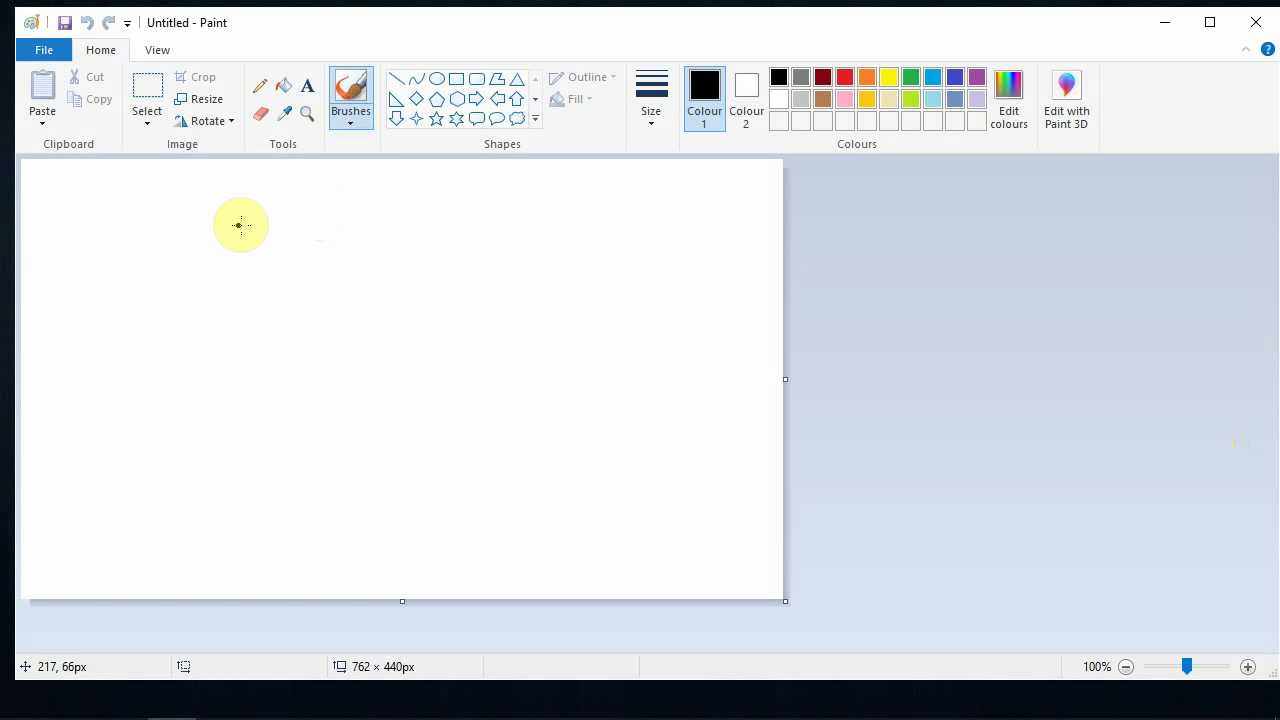
mouse_move(256, 229)
mouse_down()
mouse_move(304, 255)
mouse_move(352, 223)
mouse_up()
click(352, 138)
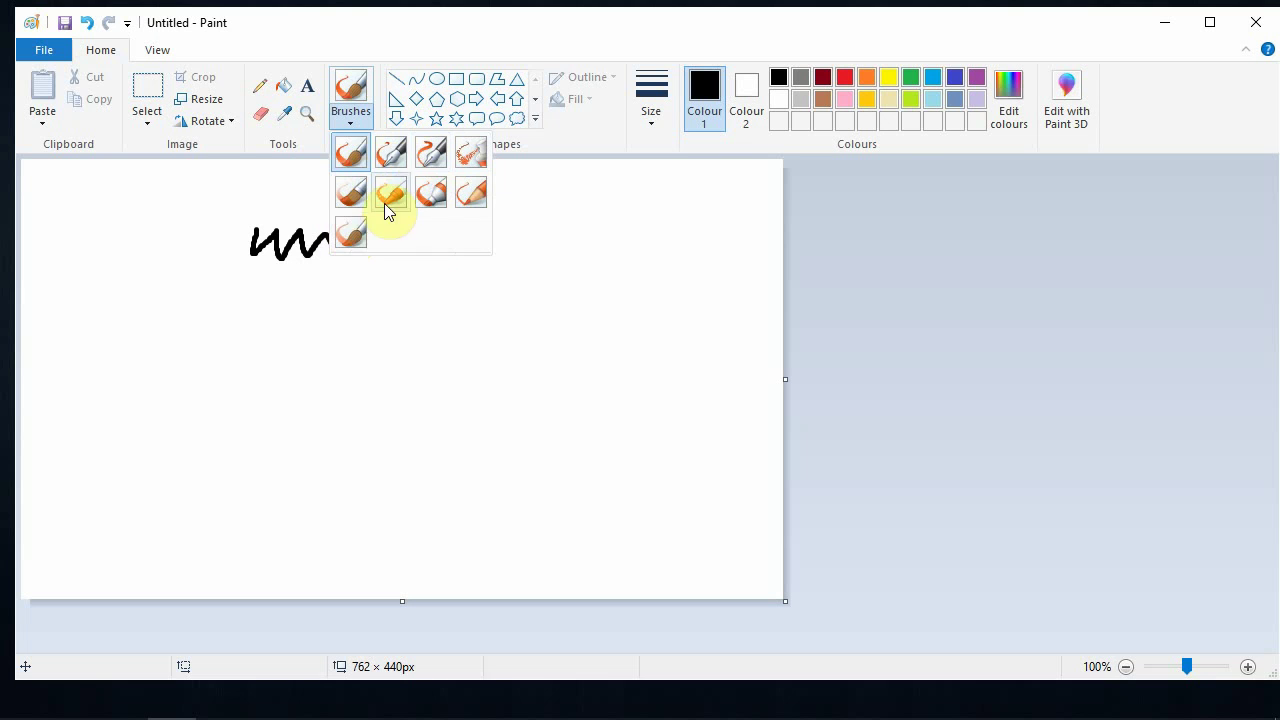
click(430, 155)
mouse_move(430, 228)
mouse_down()
mouse_move(417, 268)
mouse_move(452, 236)
mouse_move(450, 277)
mouse_move(496, 240)
mouse_move(490, 274)
mouse_move(528, 240)
mouse_move(534, 257)
mouse_move(584, 240)
mouse_up()
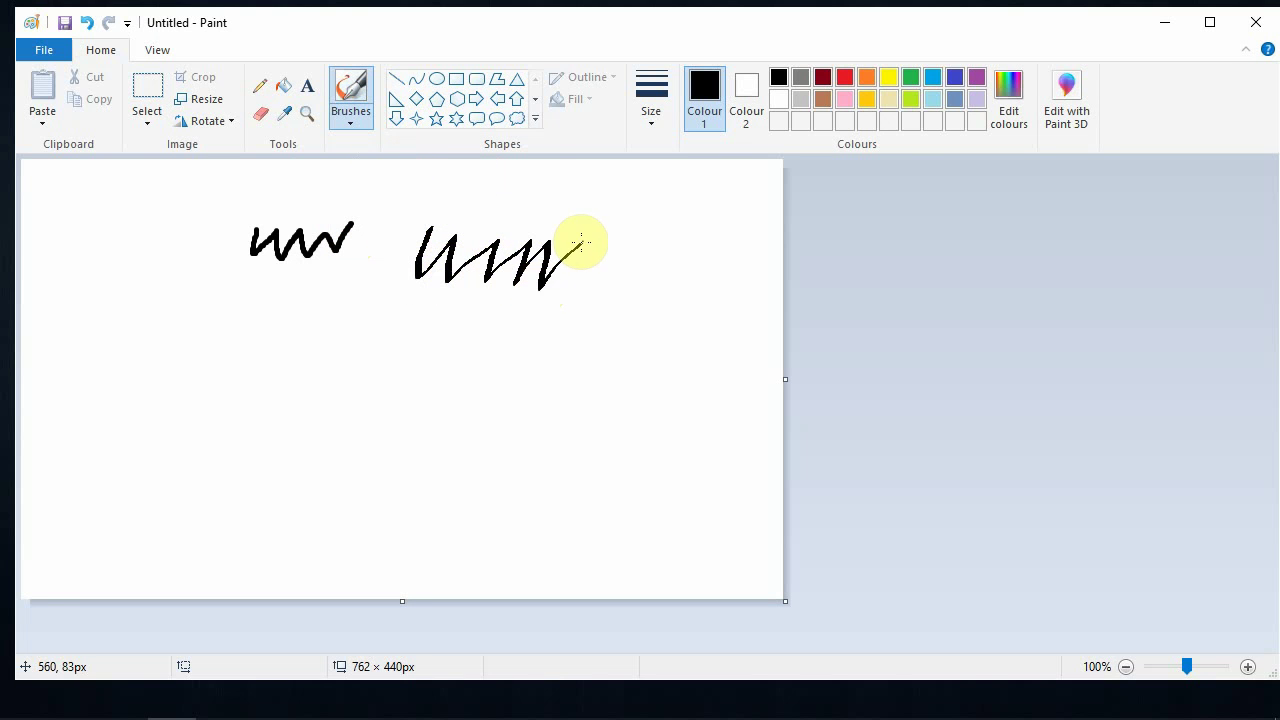
Step: Spray a large black zigzag with the Airbrush below the first two zigzags
click(352, 119)
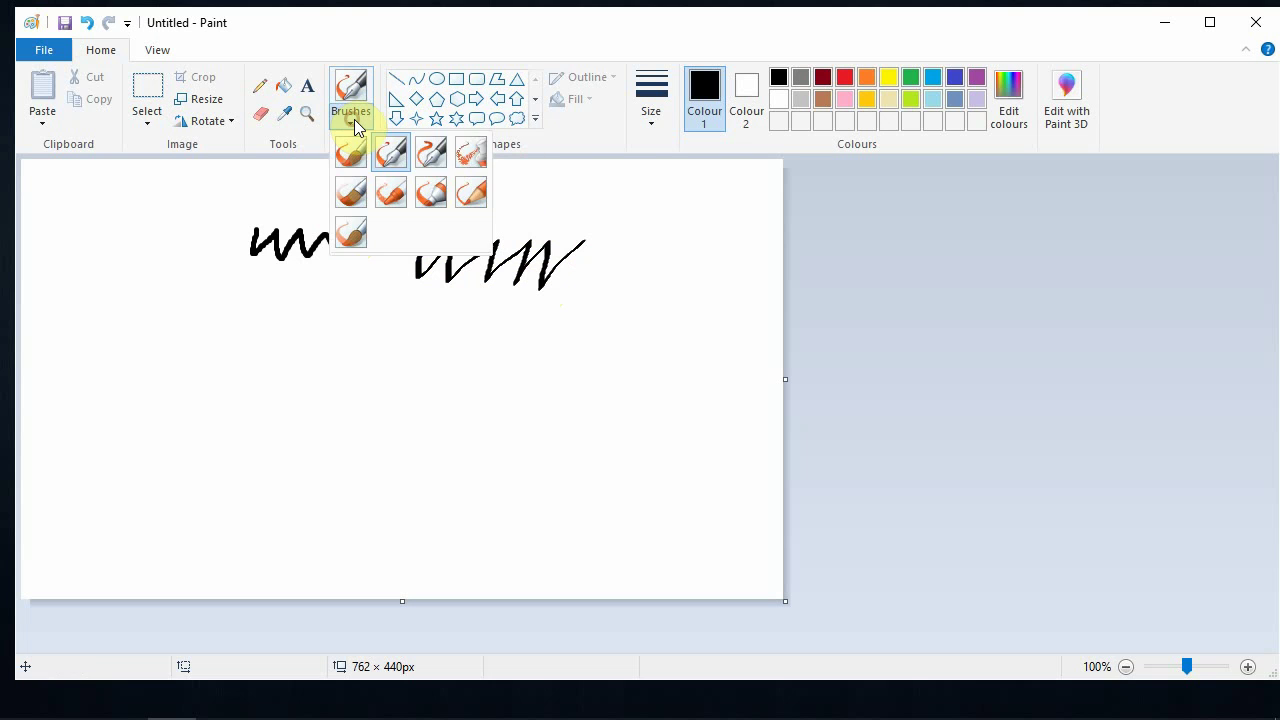
click(469, 153)
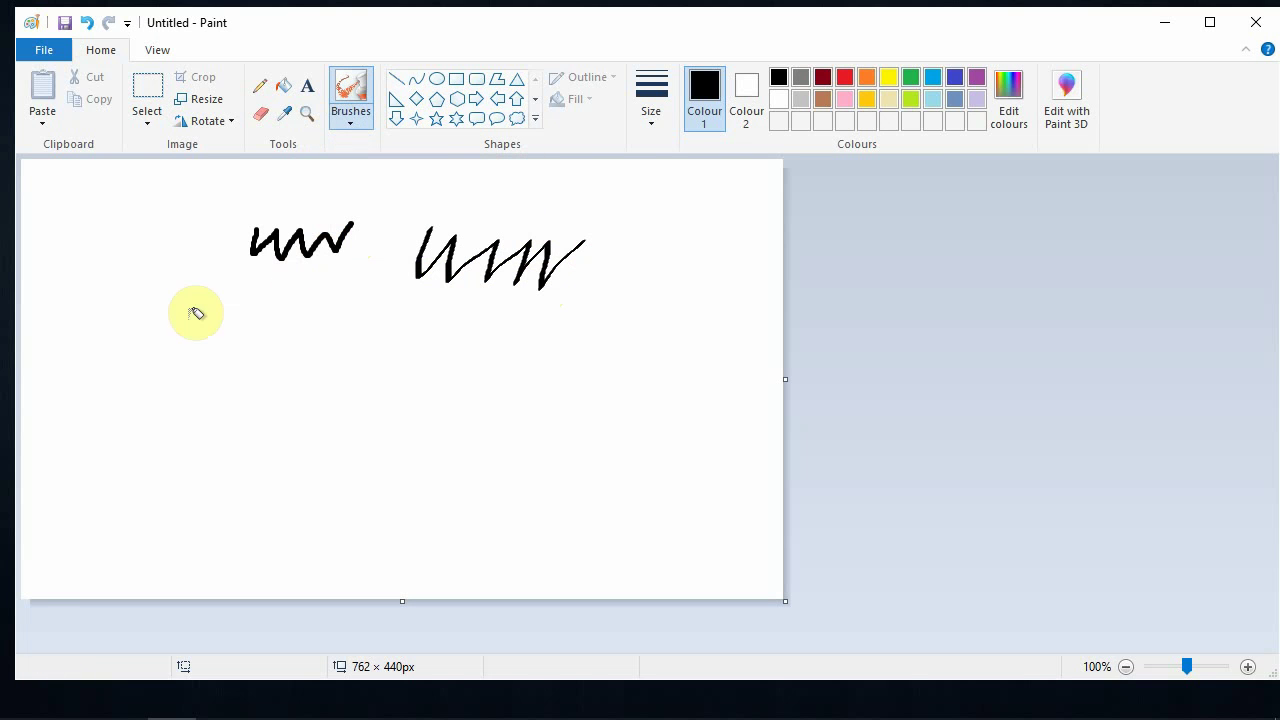
mouse_move(123, 370)
mouse_down()
mouse_move(201, 344)
mouse_move(206, 397)
mouse_move(256, 378)
mouse_move(278, 341)
mouse_move(268, 439)
mouse_move(329, 380)
mouse_move(340, 418)
mouse_move(360, 414)
mouse_move(400, 362)
mouse_move(398, 445)
mouse_move(468, 372)
mouse_up()
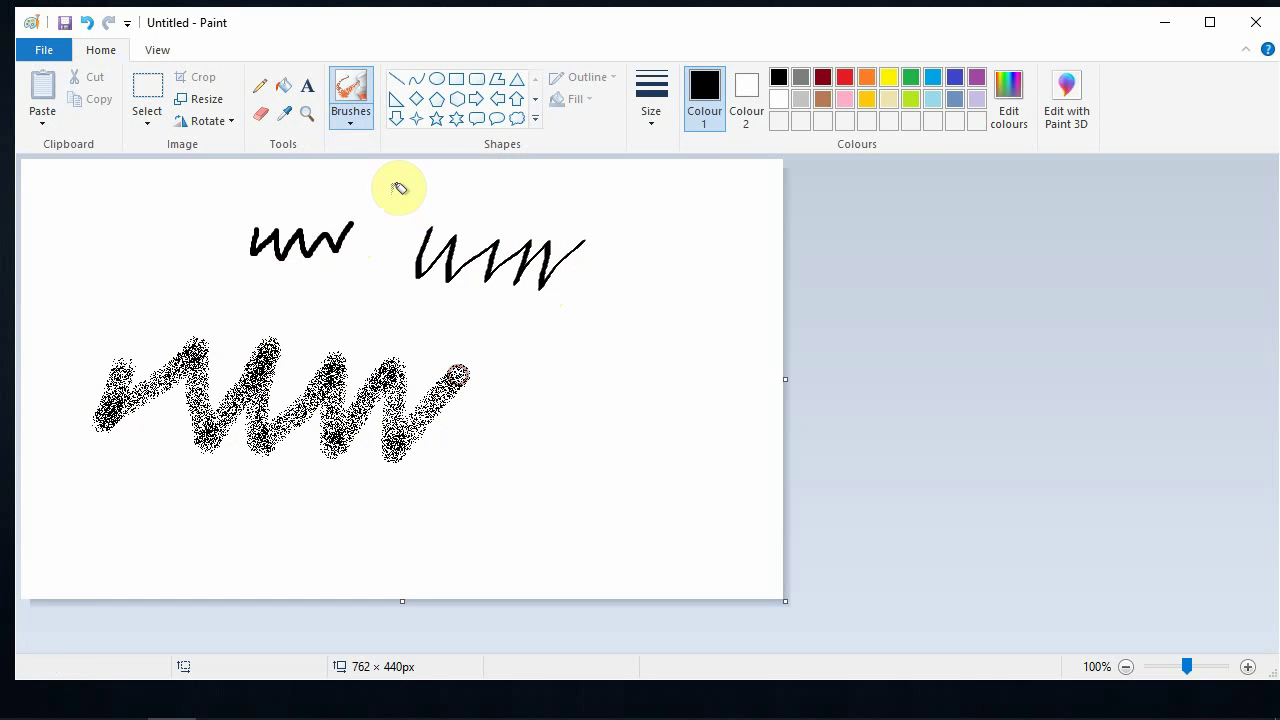
Step: Draw a black Crayon zigzag beside the airbrushed one and a green Crayon zigzag above it
click(351, 121)
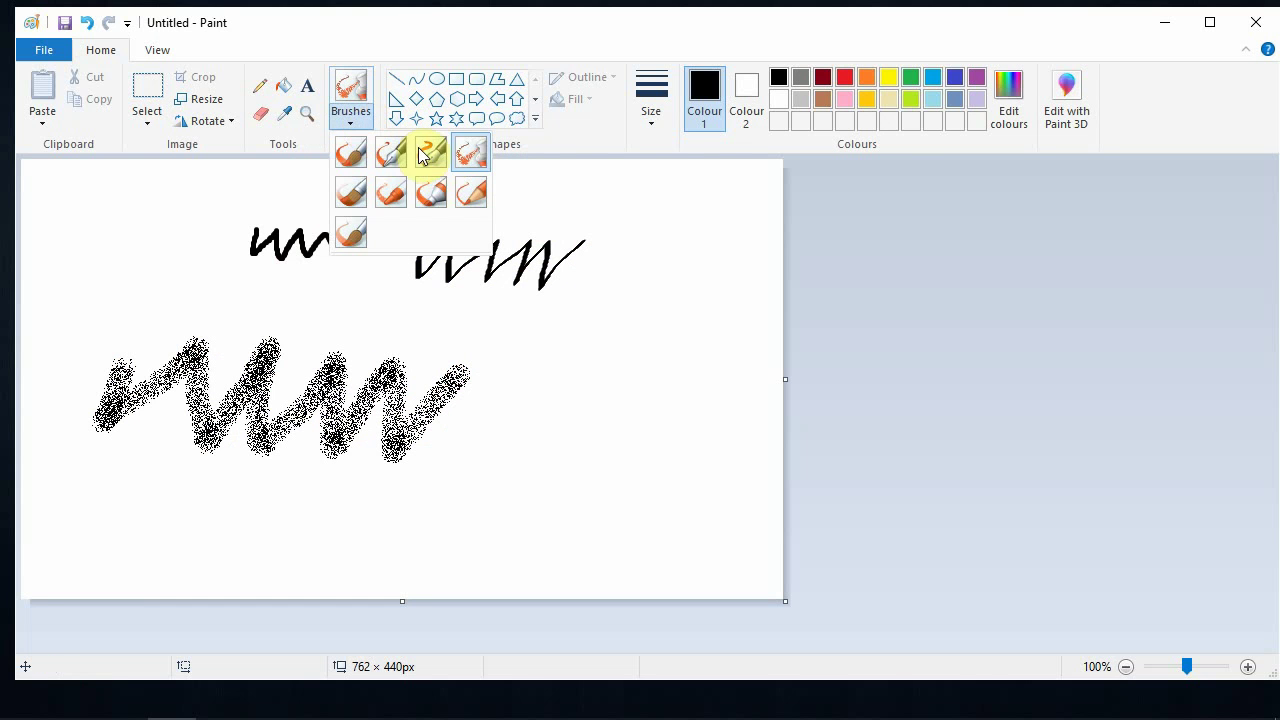
click(401, 201)
mouse_move(476, 380)
mouse_down()
mouse_move(479, 459)
mouse_move(514, 411)
mouse_move(538, 457)
mouse_move(576, 390)
mouse_move(596, 455)
mouse_move(638, 391)
mouse_move(664, 460)
mouse_move(716, 390)
mouse_up()
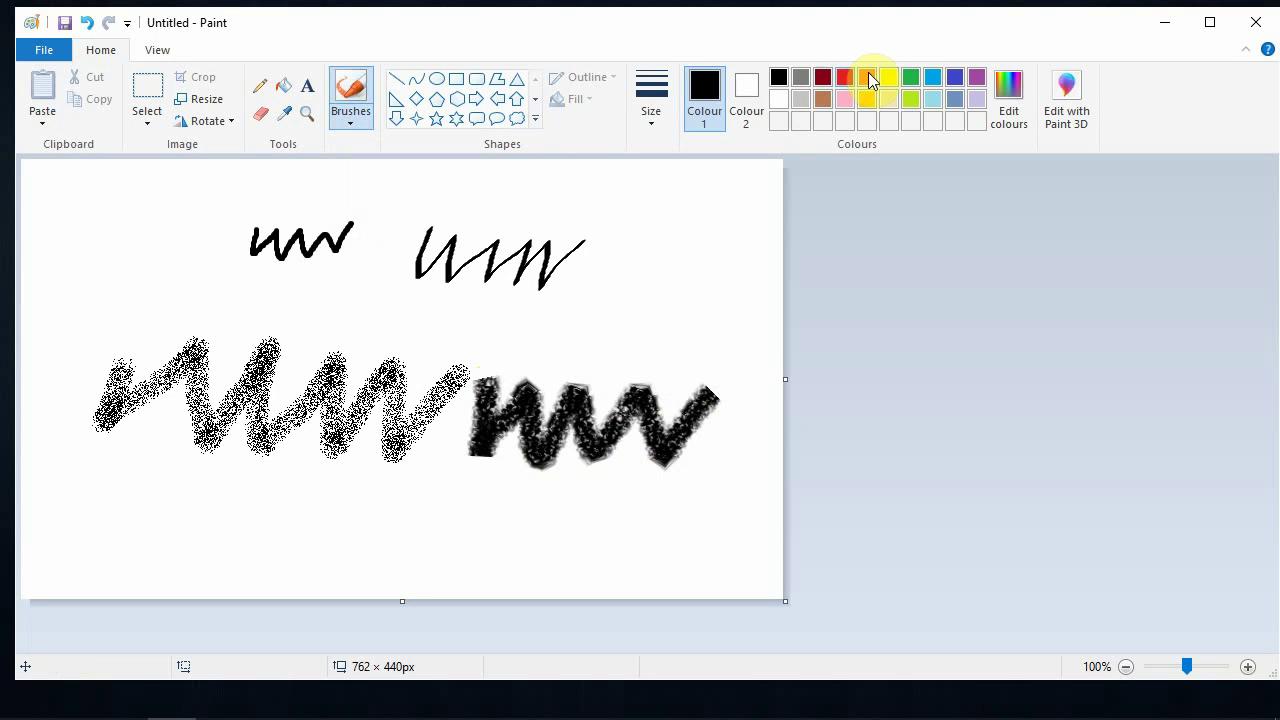
click(910, 78)
mouse_move(555, 270)
mouse_down()
mouse_move(556, 340)
mouse_move(624, 271)
mouse_move(677, 290)
mouse_move(697, 332)
mouse_move(718, 262)
mouse_up()
Step: Scribble green strokes with the Natural pencil below the airbrushed zigzag, layering several strokes over each other
click(354, 121)
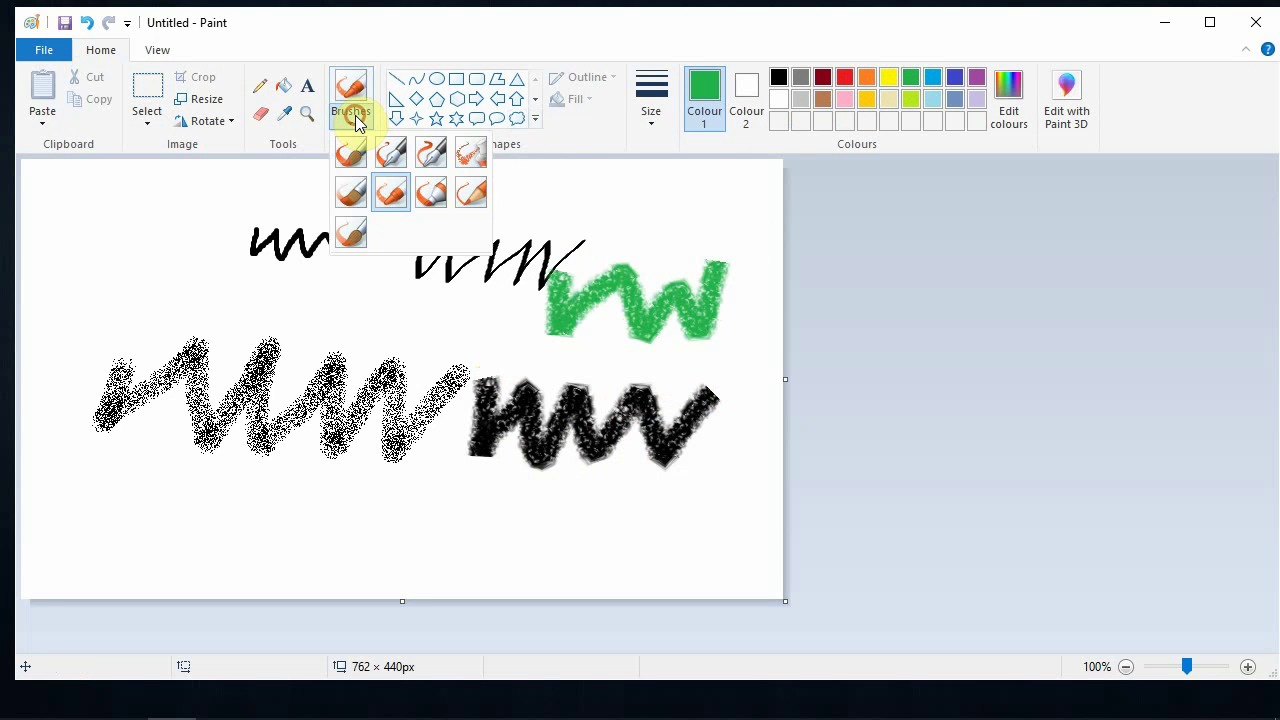
click(478, 192)
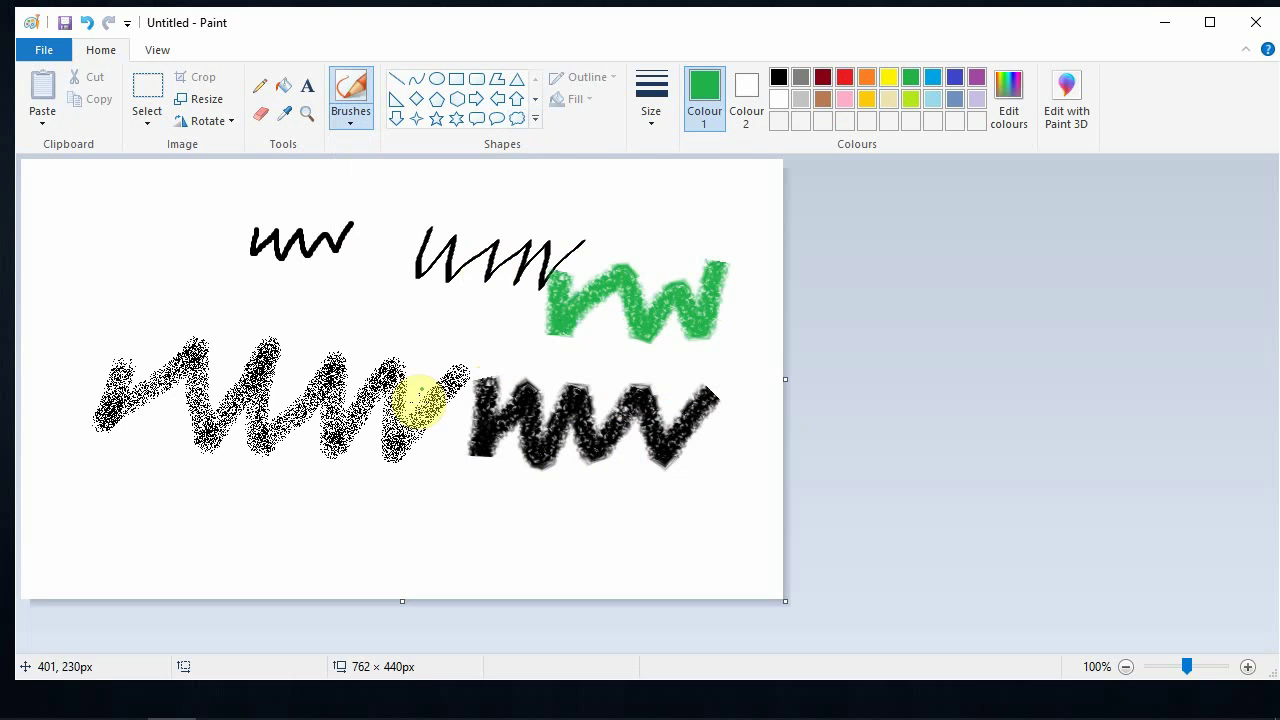
mouse_move(300, 491)
mouse_down()
mouse_move(366, 504)
mouse_move(384, 534)
mouse_move(437, 503)
mouse_move(391, 527)
mouse_move(285, 518)
mouse_move(435, 527)
mouse_move(305, 518)
mouse_move(417, 523)
mouse_up()
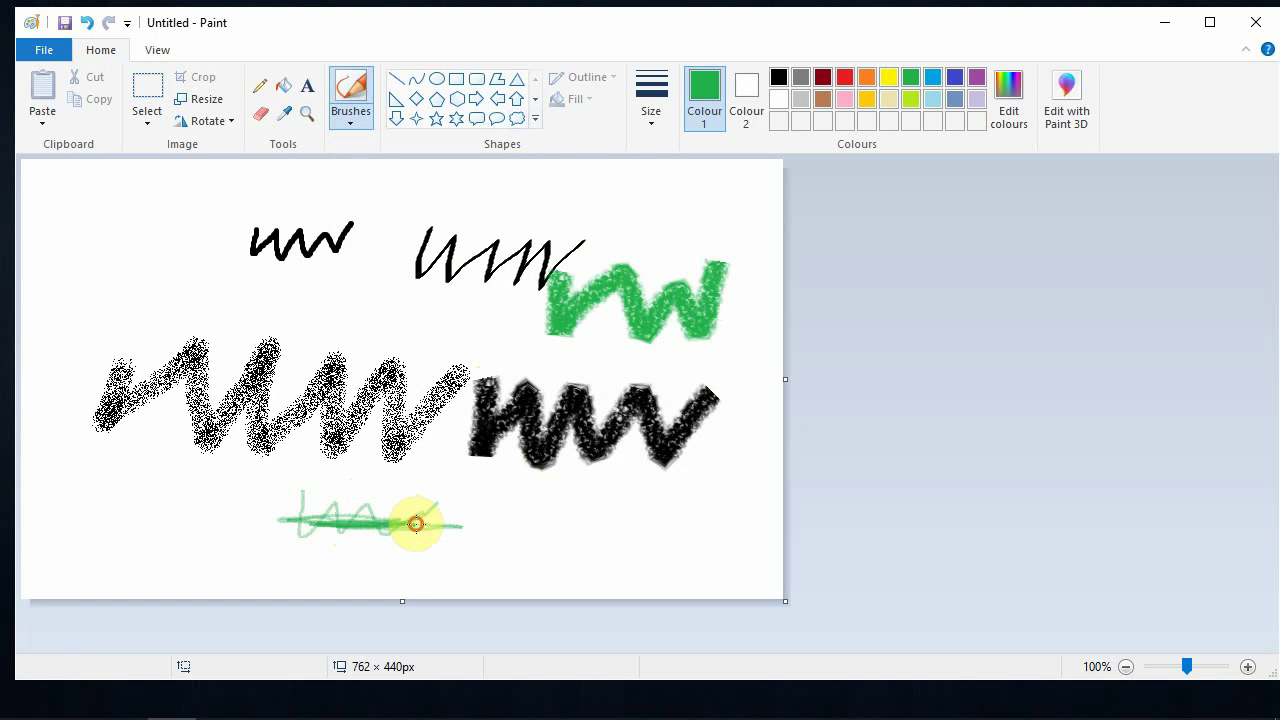
Step: Paint green strokes across the canvas with the Watercolour brush
click(352, 122)
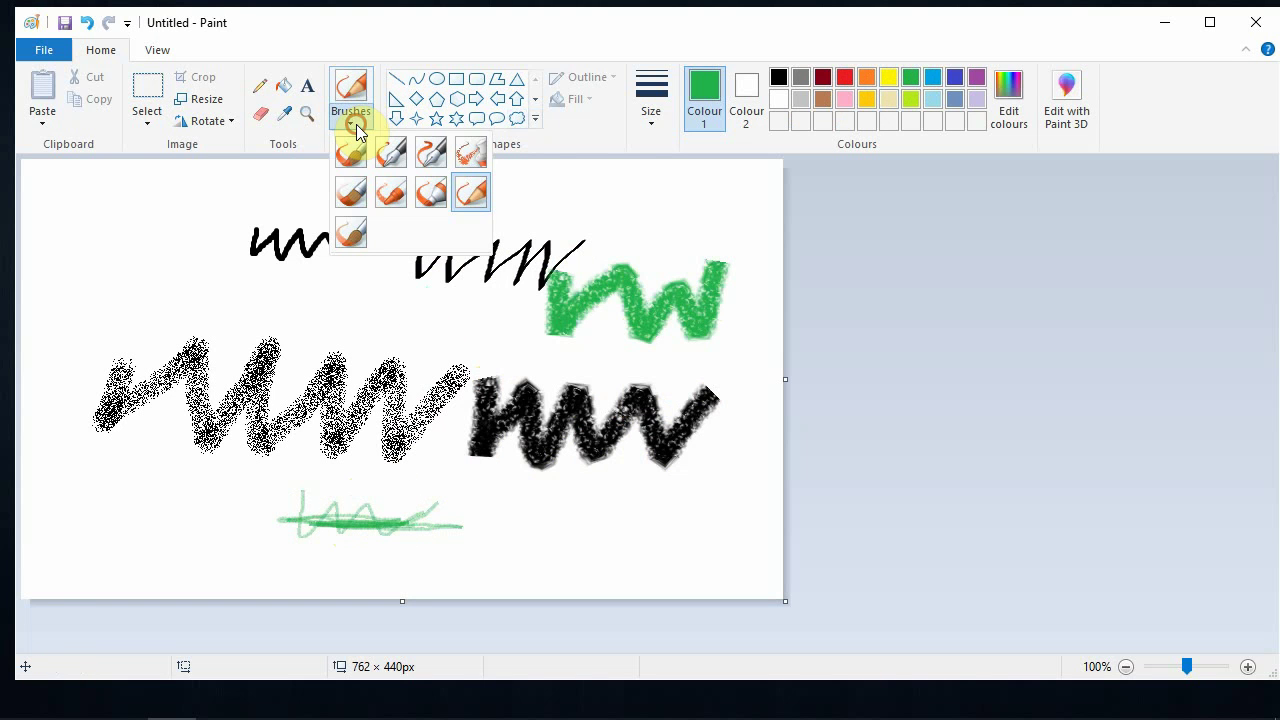
click(340, 240)
mouse_move(114, 223)
mouse_down()
mouse_move(127, 262)
mouse_move(142, 251)
mouse_move(165, 313)
mouse_move(200, 268)
mouse_move(212, 318)
mouse_move(257, 266)
mouse_move(312, 310)
mouse_move(170, 298)
mouse_move(612, 320)
mouse_move(388, 335)
mouse_move(596, 347)
mouse_move(378, 370)
mouse_move(690, 360)
mouse_up()
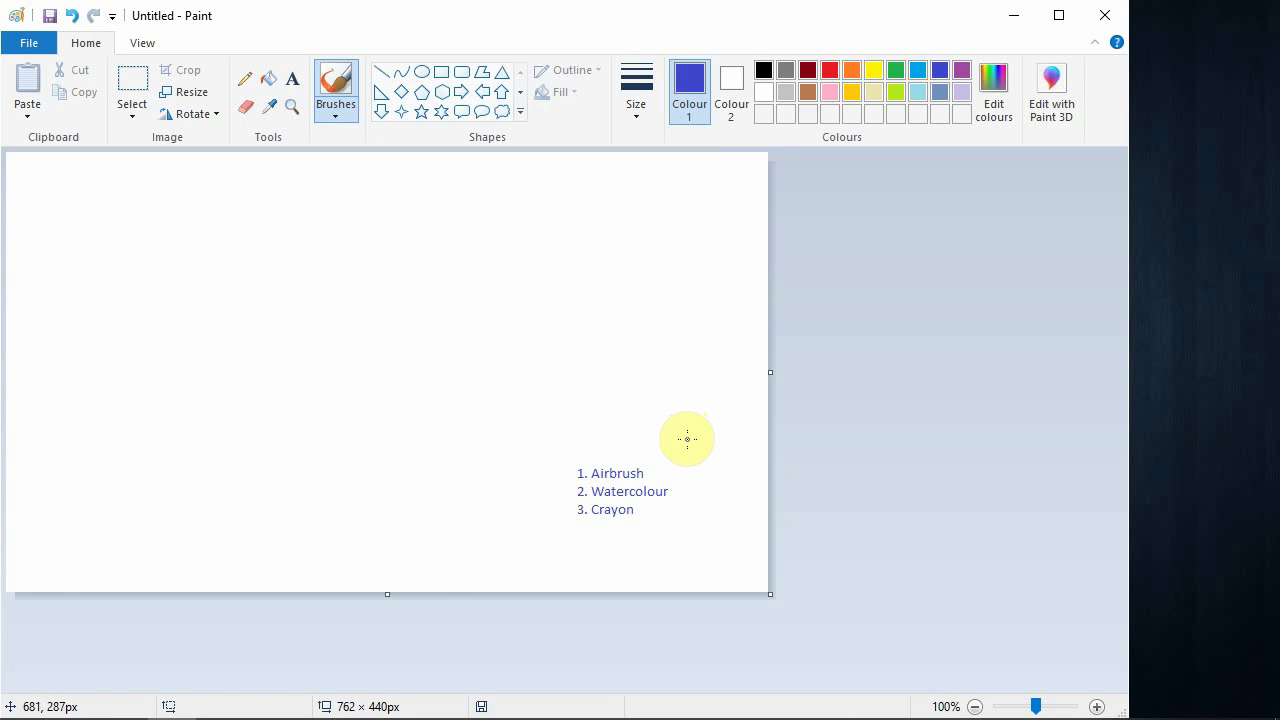
Step: Set Colour 1 to black and draw an oval about 247 × 183 px in the canvas's upper-left area
click(689, 90)
click(764, 71)
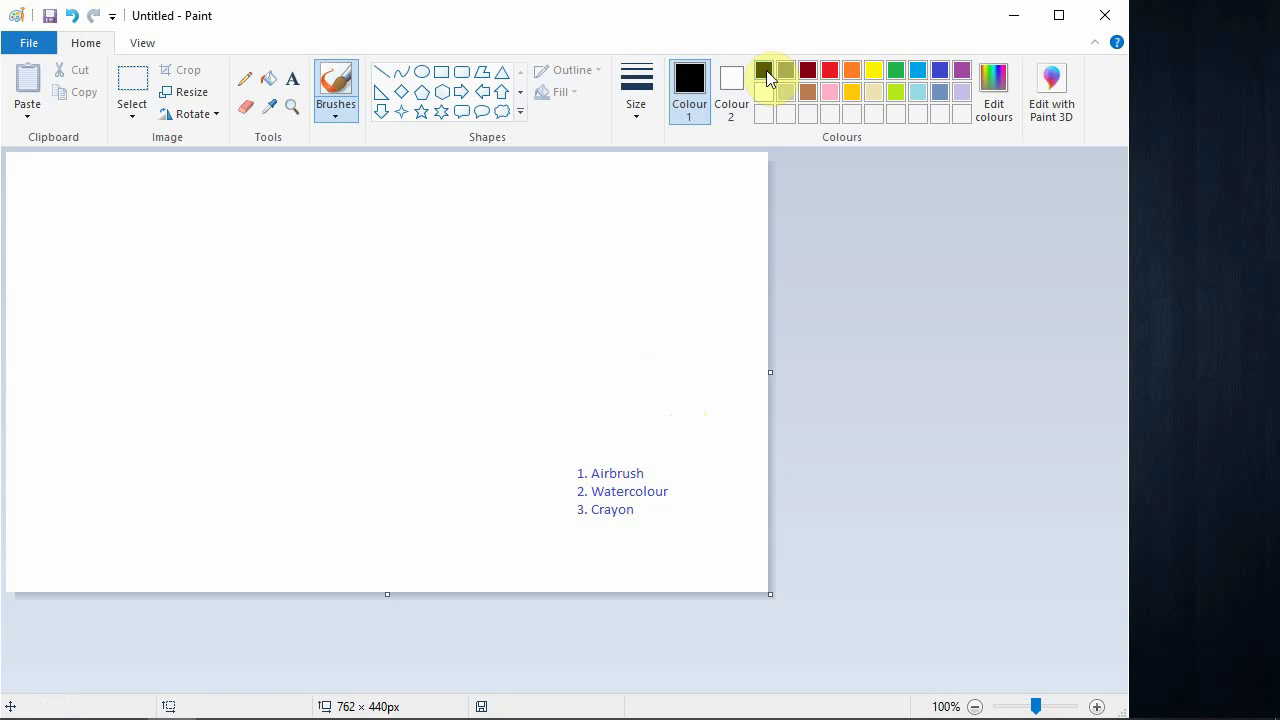
click(421, 73)
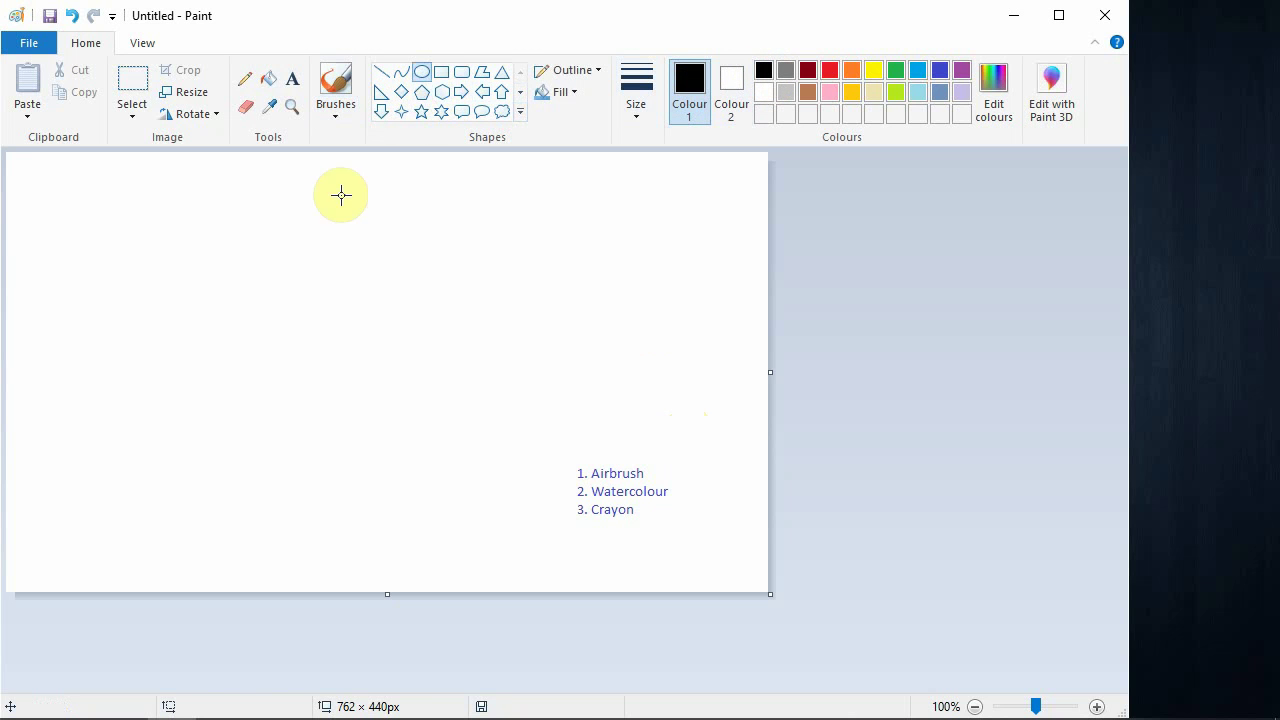
mouse_move(43, 177)
mouse_down()
mouse_move(260, 349)
mouse_move(290, 357)
mouse_up()
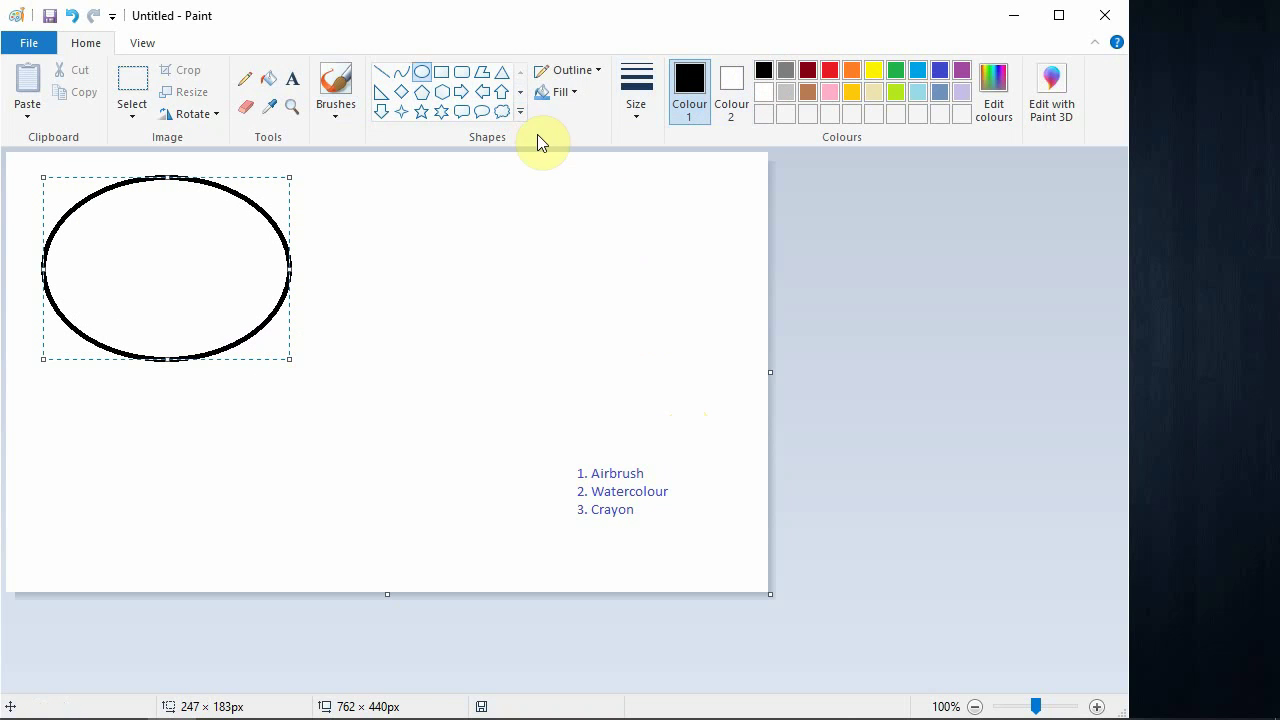
Step: Draw a right arrow about 289 × 153 px beside the oval and a five-point star about 225 × 176 px below them
click(461, 92)
drag(403, 190, 691, 342)
click(421, 111)
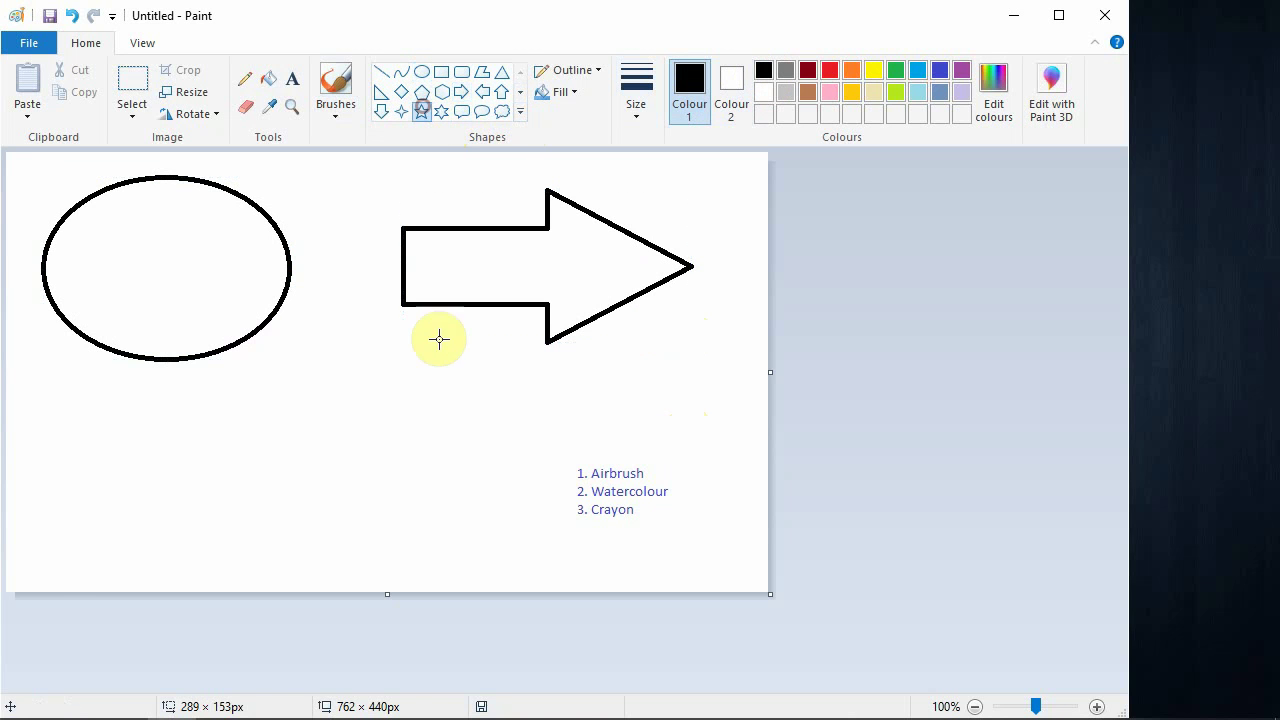
drag(247, 358, 471, 533)
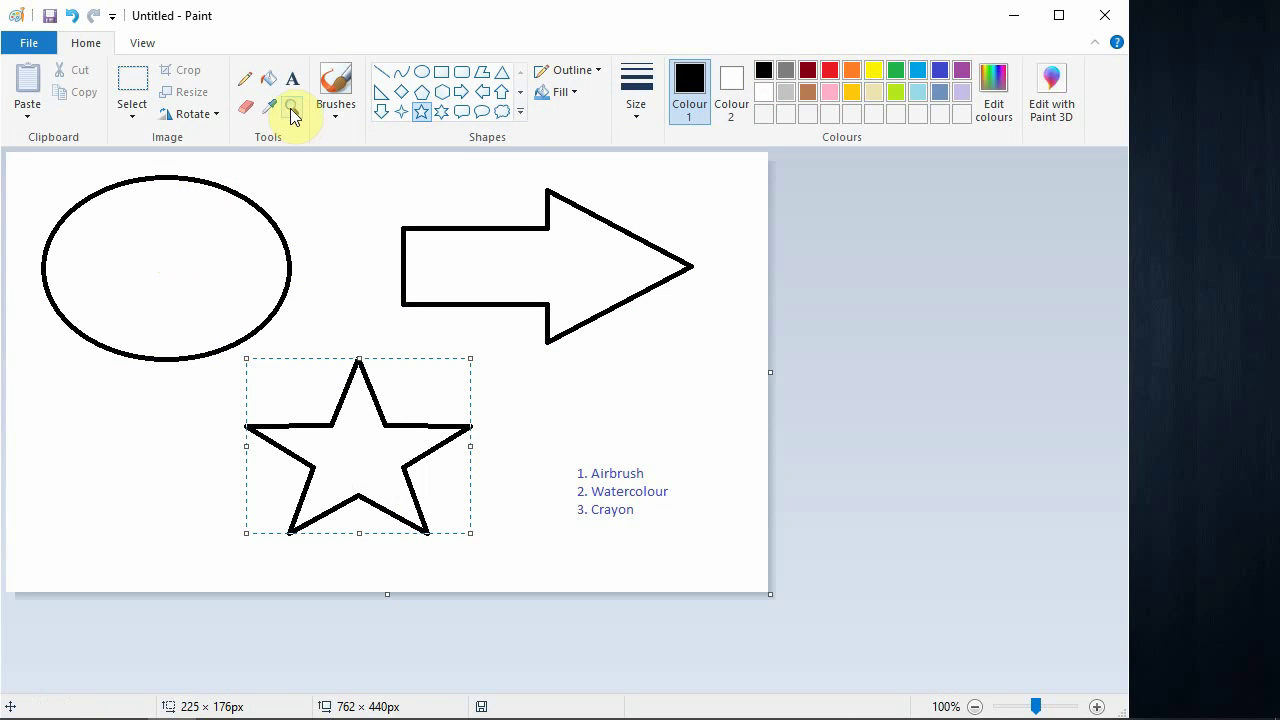
Step: Colour the inside of the oval in orange with the Airbrush at the thickest size
click(323, 107)
click(453, 141)
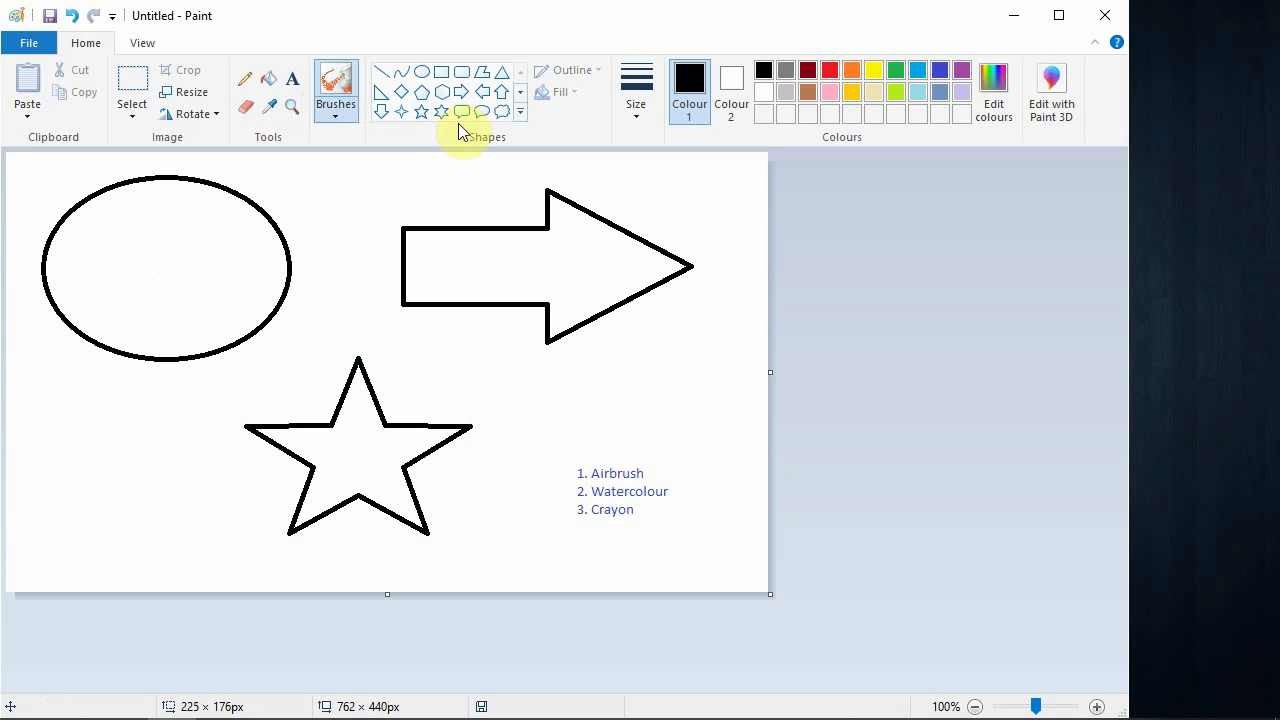
click(852, 71)
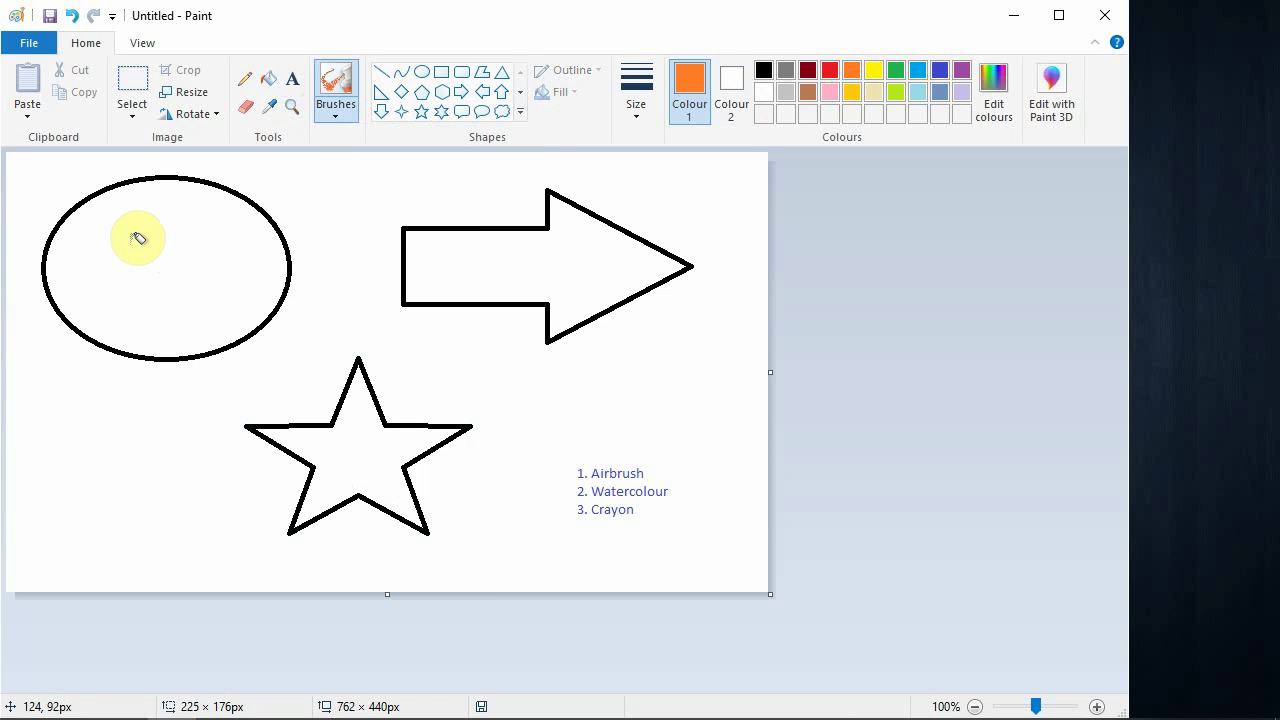
click(633, 108)
click(680, 266)
mouse_move(165, 258)
mouse_down()
mouse_move(223, 245)
mouse_move(141, 277)
mouse_move(176, 260)
mouse_move(238, 278)
mouse_move(138, 258)
mouse_move(222, 214)
mouse_move(178, 234)
mouse_move(181, 190)
mouse_move(114, 191)
mouse_move(79, 222)
mouse_move(62, 268)
mouse_move(95, 307)
mouse_move(164, 332)
mouse_move(237, 325)
mouse_move(279, 280)
mouse_move(277, 238)
mouse_move(203, 201)
mouse_up()
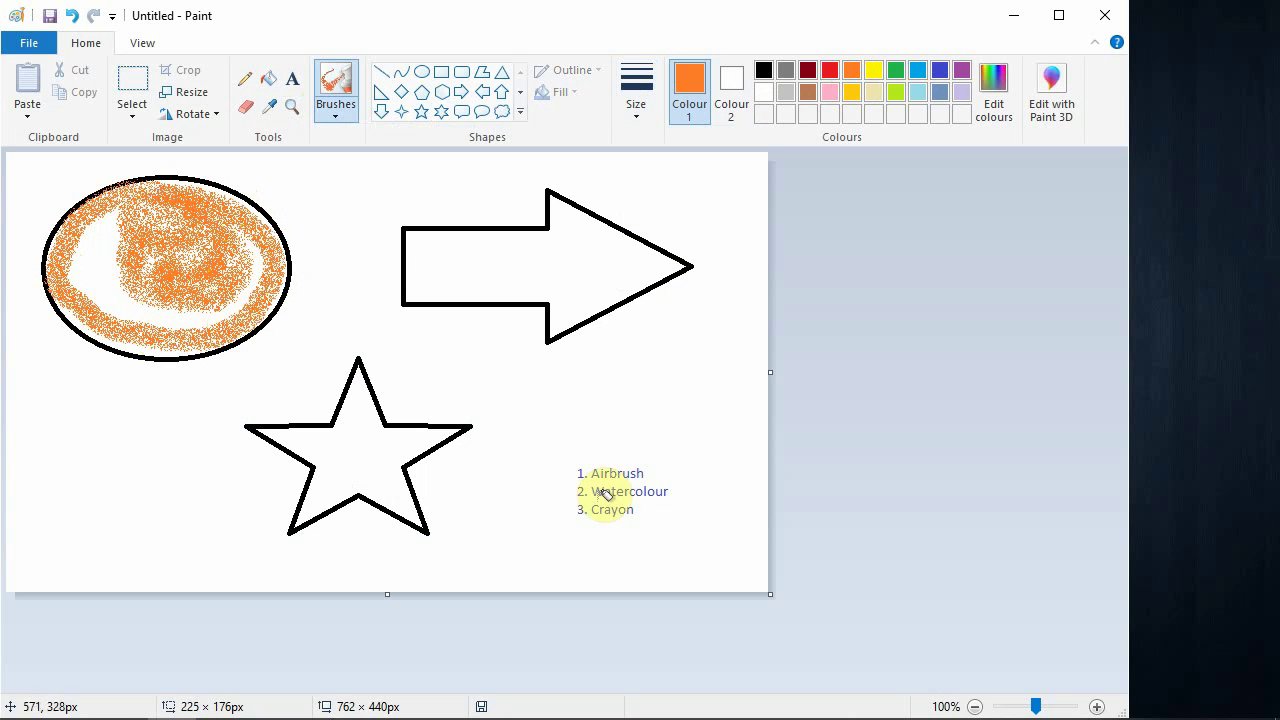
Step: Paint two thin green horizontal strokes inside the arrow with the Oil brush
click(338, 112)
click(343, 185)
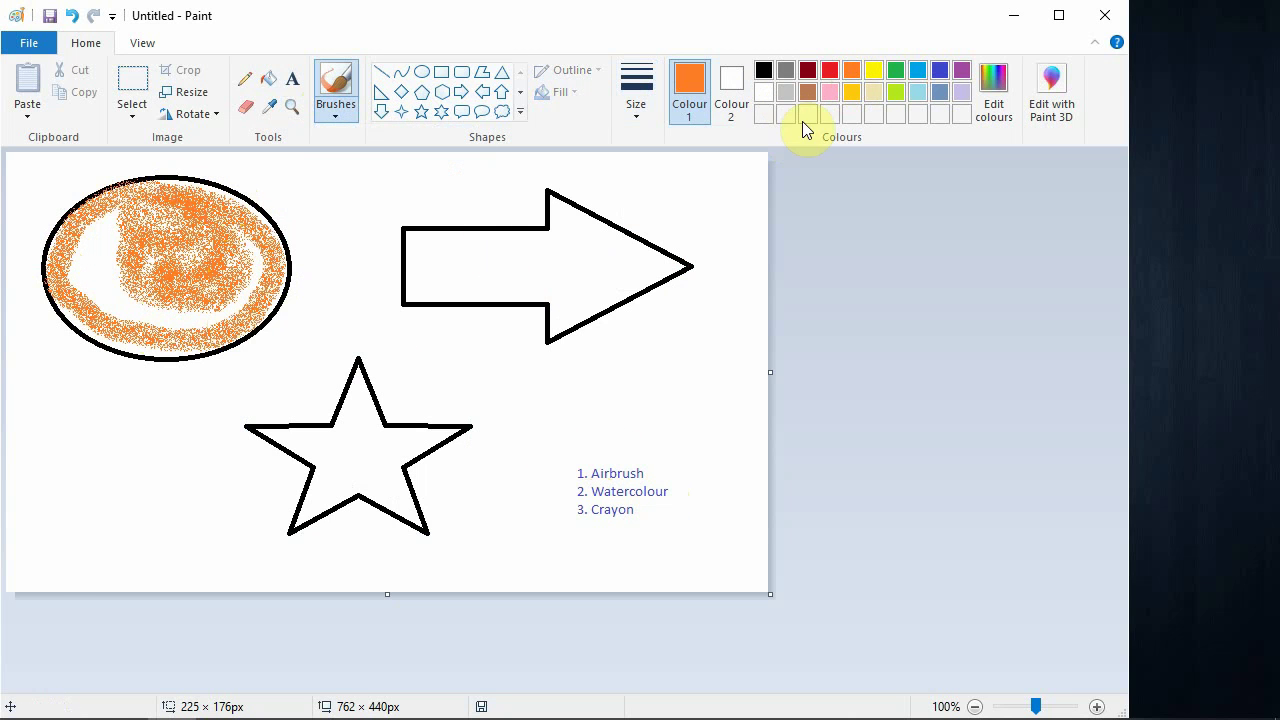
click(895, 88)
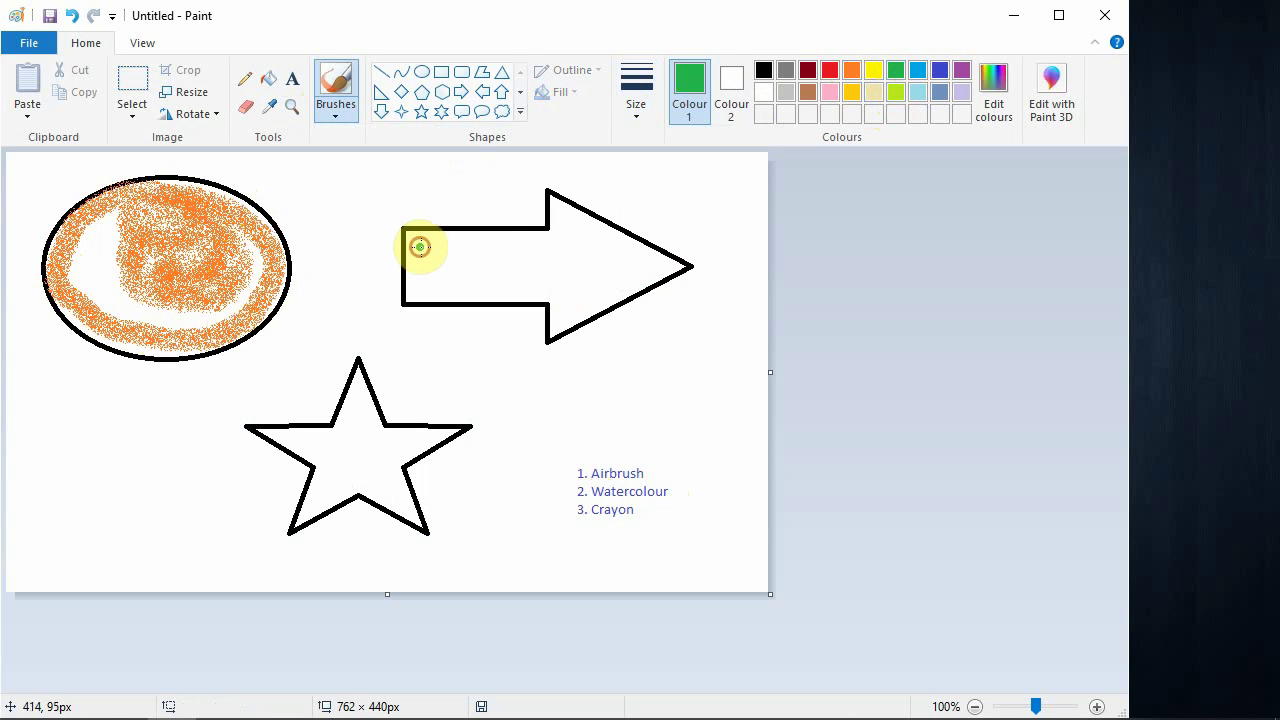
drag(420, 247, 557, 249)
drag(466, 266, 575, 267)
Step: Set the brush to the third thickness and paint the arrow's interior green
click(643, 98)
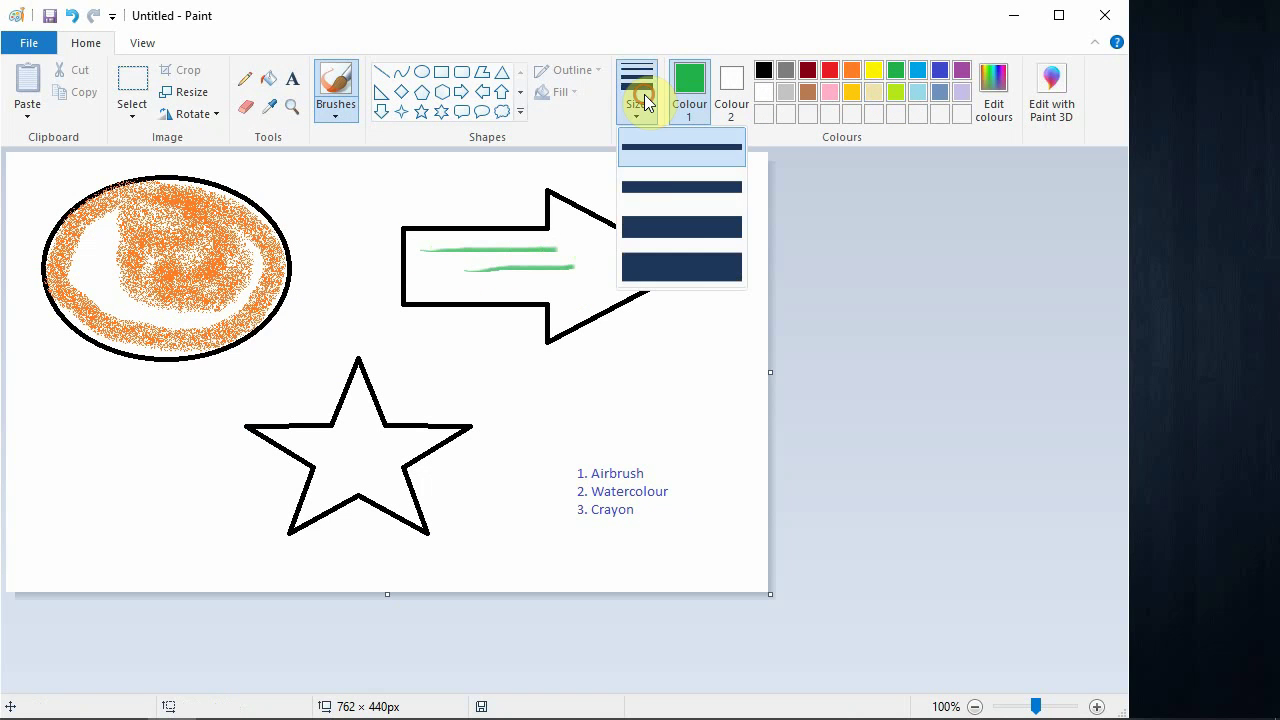
click(670, 243)
mouse_move(437, 266)
mouse_down()
mouse_move(577, 256)
mouse_move(433, 247)
mouse_move(509, 248)
mouse_move(422, 266)
mouse_move(541, 272)
mouse_move(495, 272)
mouse_move(419, 257)
mouse_move(551, 256)
mouse_move(420, 244)
mouse_move(610, 246)
mouse_up()
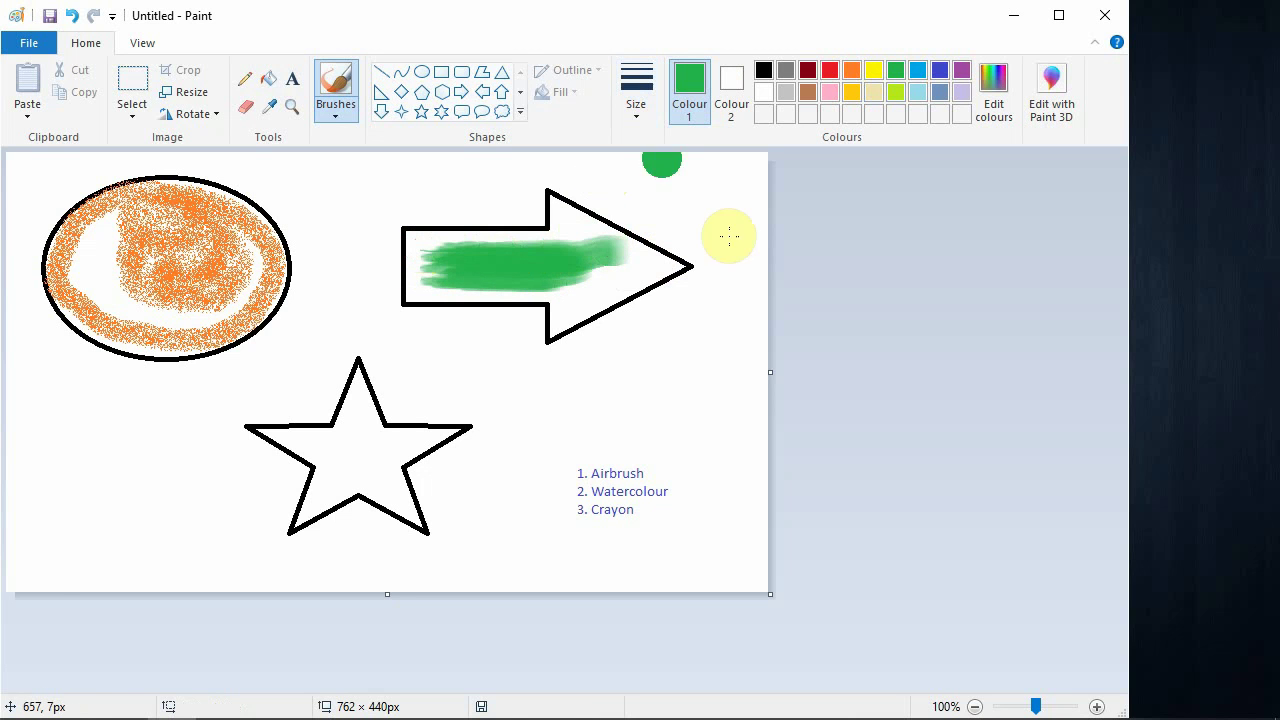
click(758, 280)
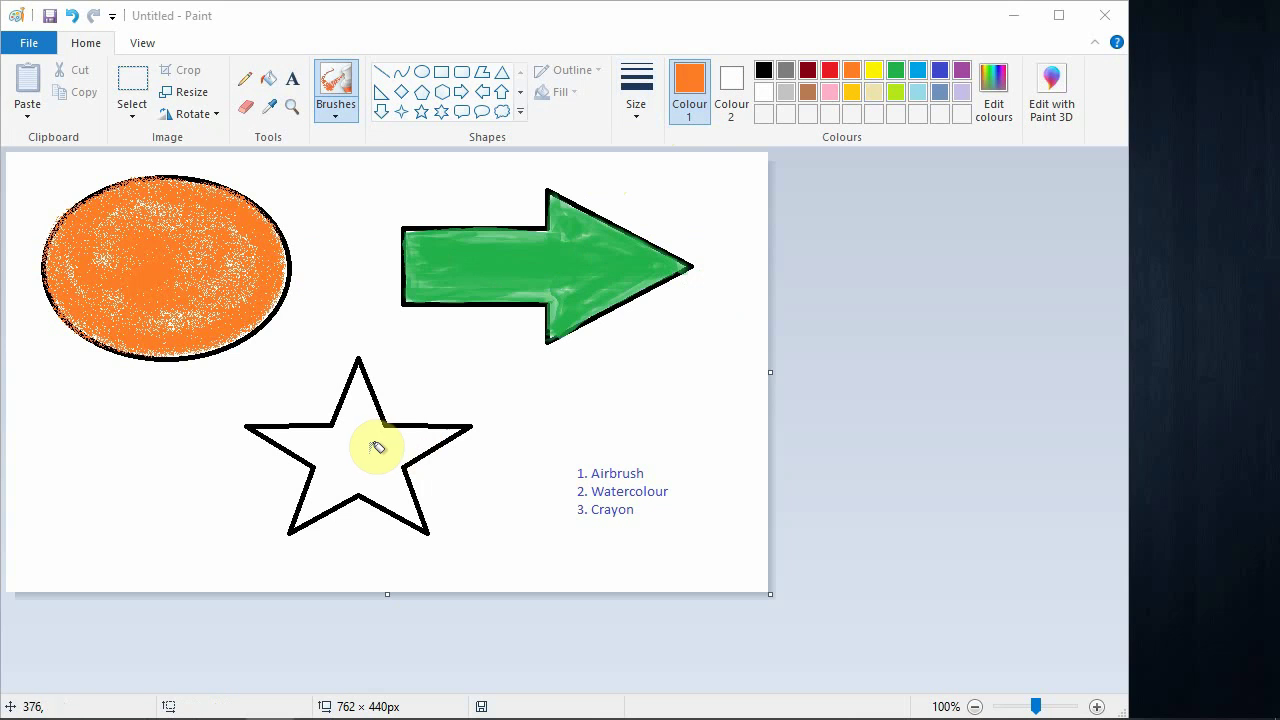
Step: Colour a small patch in the middle of the star in turquoise blue with the Crayon
click(335, 113)
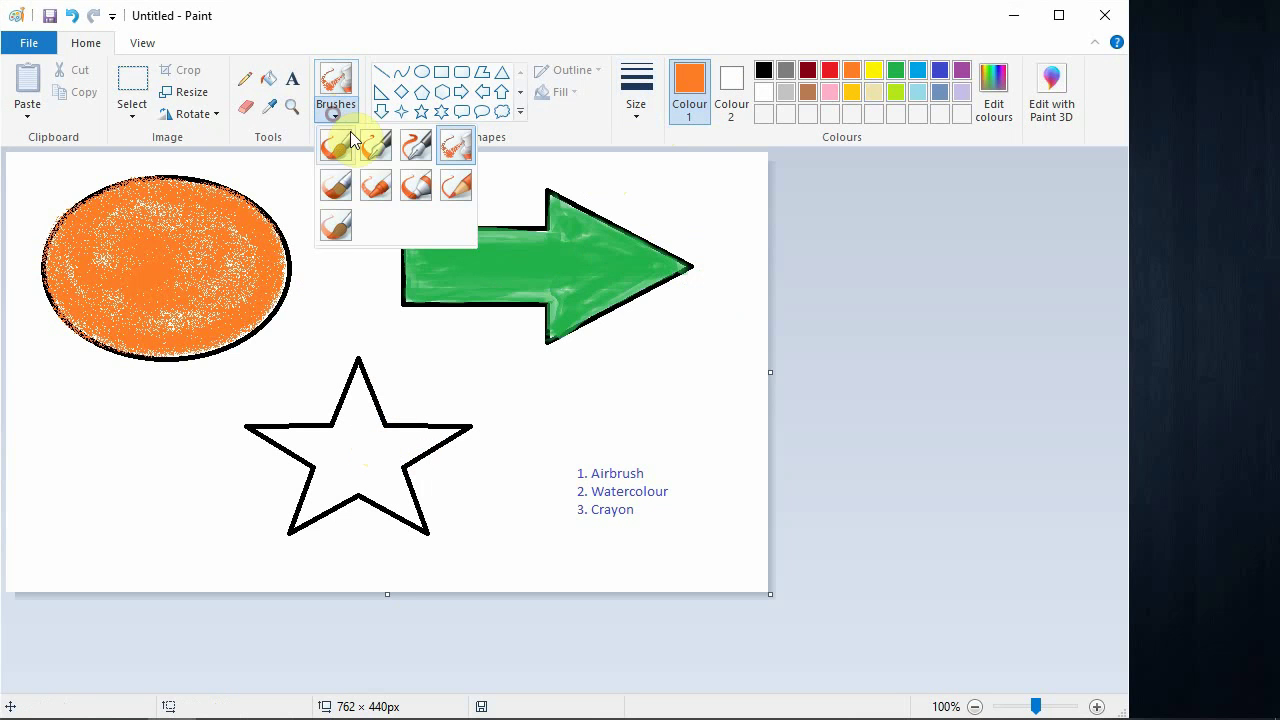
click(376, 187)
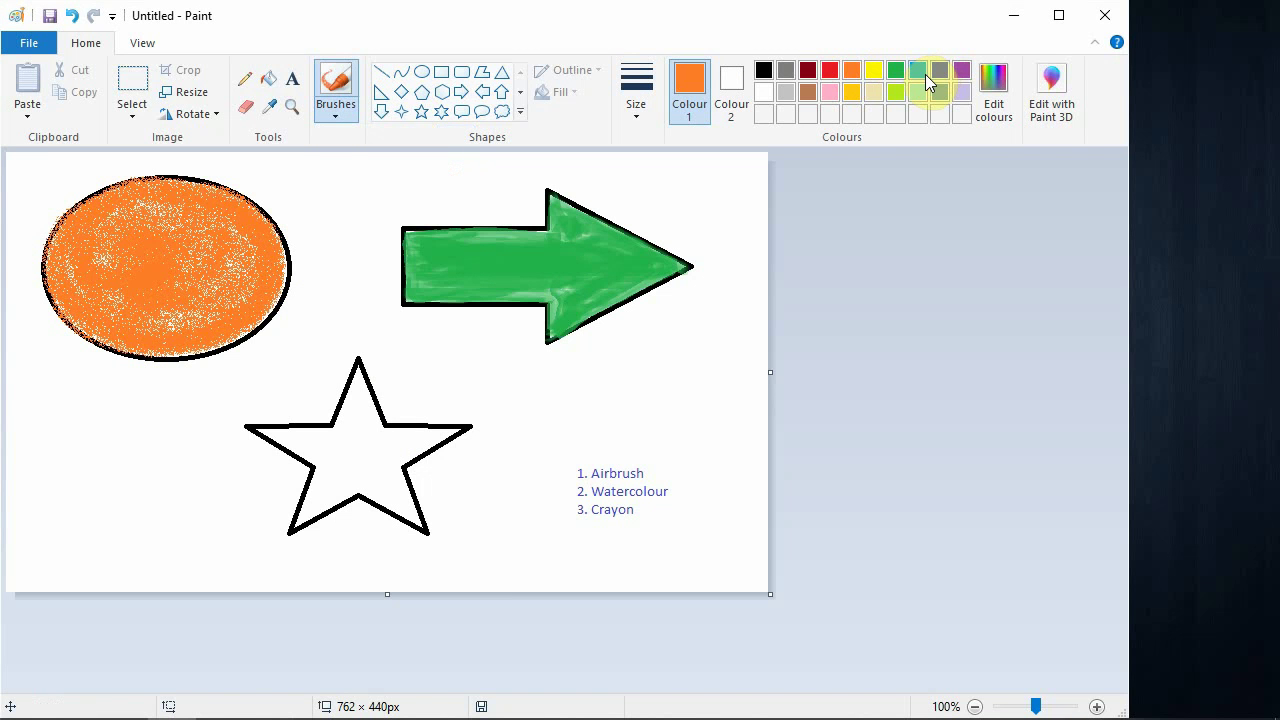
click(918, 72)
mouse_move(380, 449)
mouse_down()
mouse_move(335, 450)
mouse_move(379, 452)
mouse_up()
Step: Set the Crayon to the thinnest size and colour the star's left arm in turquoise blue
click(635, 95)
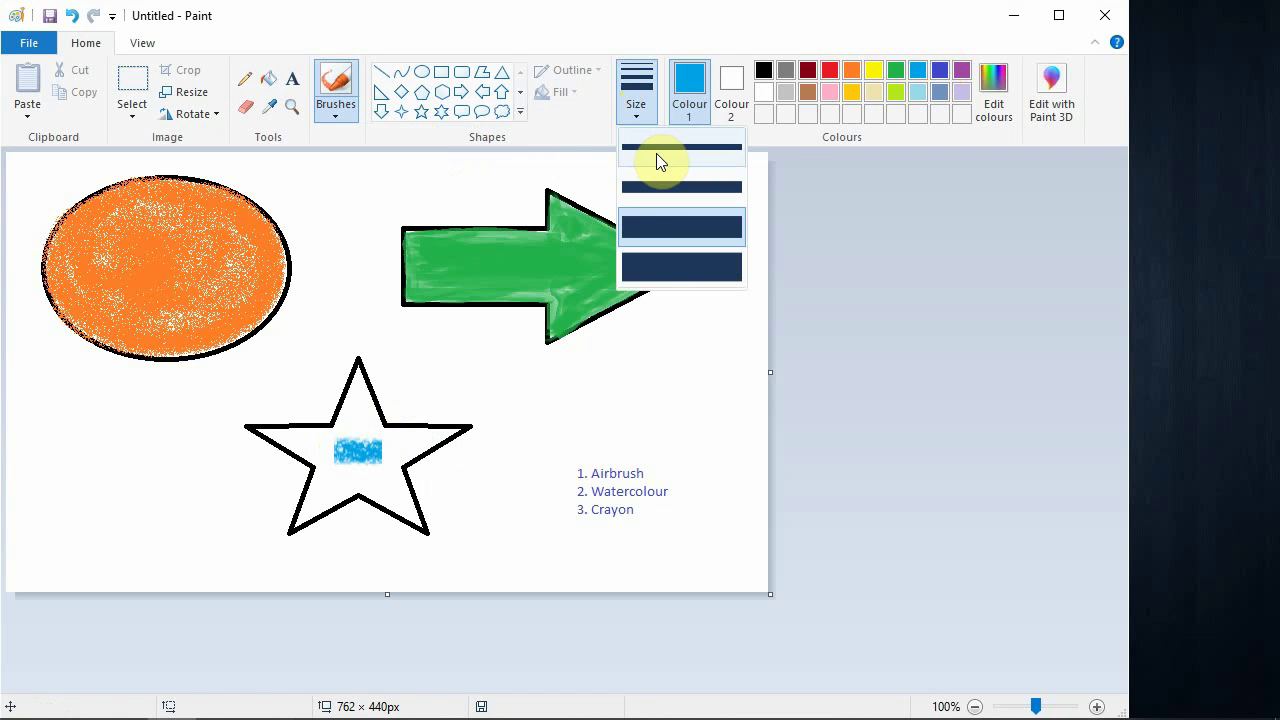
click(656, 153)
mouse_move(297, 440)
mouse_down()
mouse_move(333, 440)
mouse_move(278, 432)
mouse_move(1090, 433)
mouse_up()
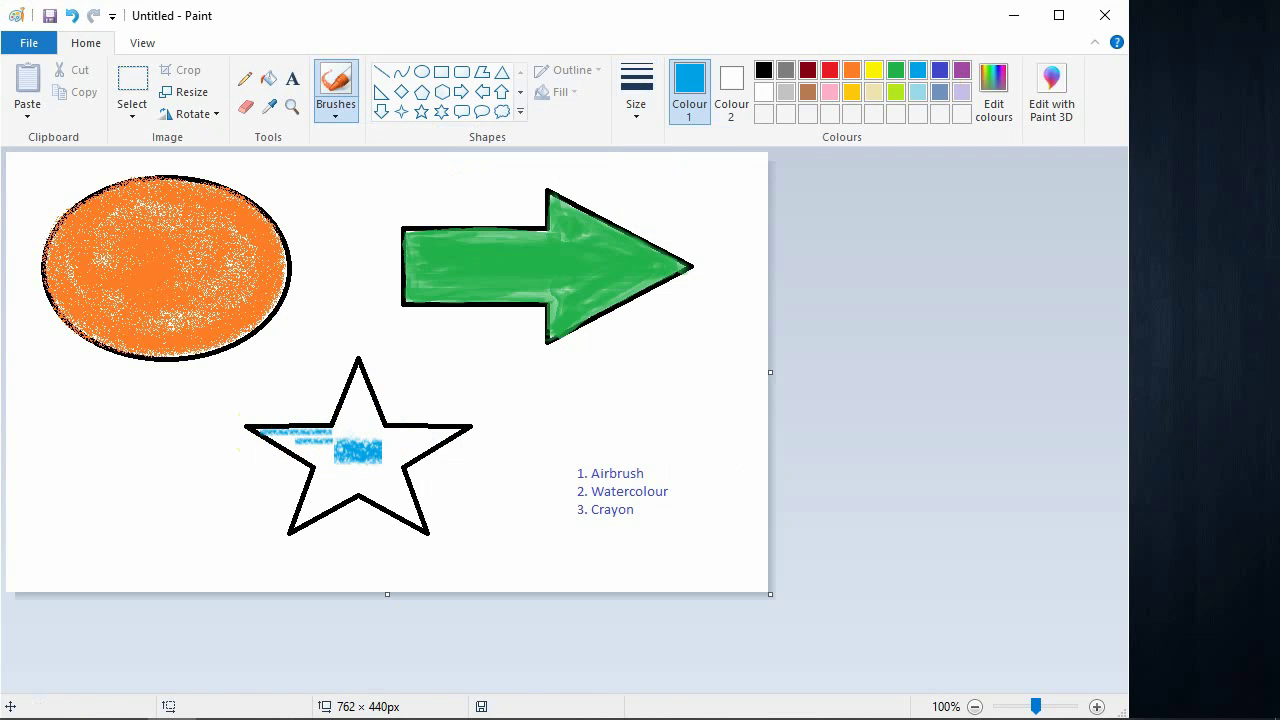